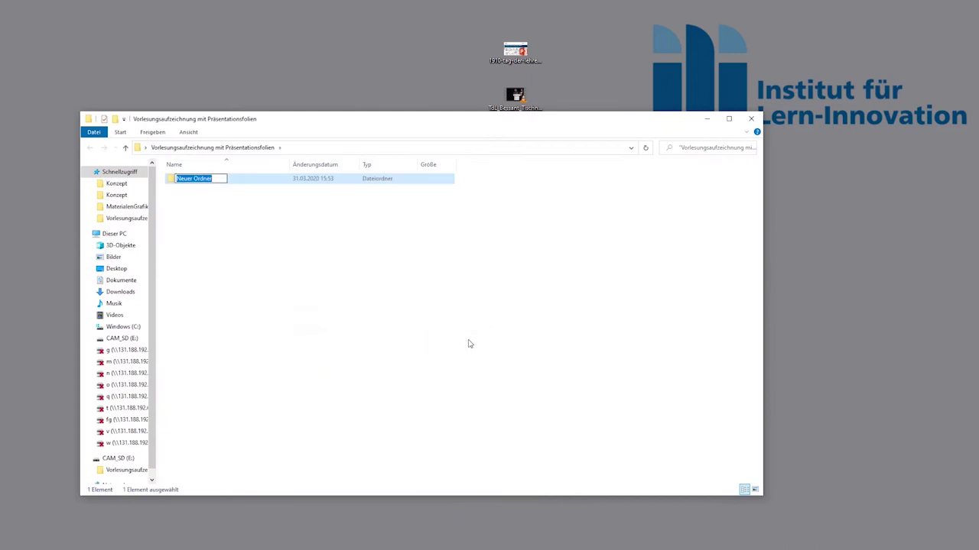
Name the new folder 01 Medien and create a second folder named 02 Projektdatei beside it.
{"action": "left_click", "coordinate": [252, 263]}
{"action": "right_click", "coordinate": [252, 262]}
{"action": "mouse_move", "coordinate": [297, 374]}
{"action": "left_click", "coordinate": [449, 375]}
{"action": "type", "text": "02 Projektdatei"}
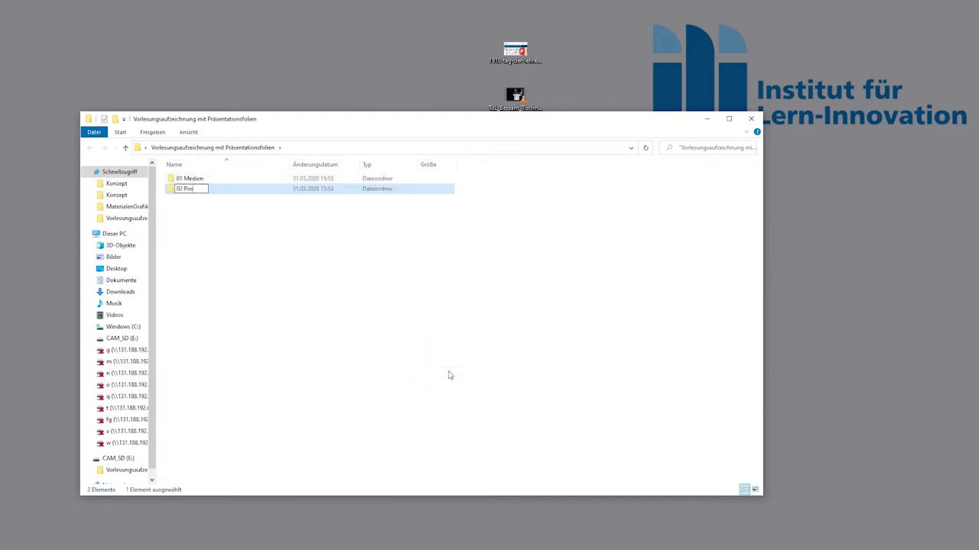
Create a third folder named 03 Ausgabe in the Vorlesungsaufzeichnung mit Präsentationsfolien folder.
{"action": "right_click", "coordinate": [302, 279]}
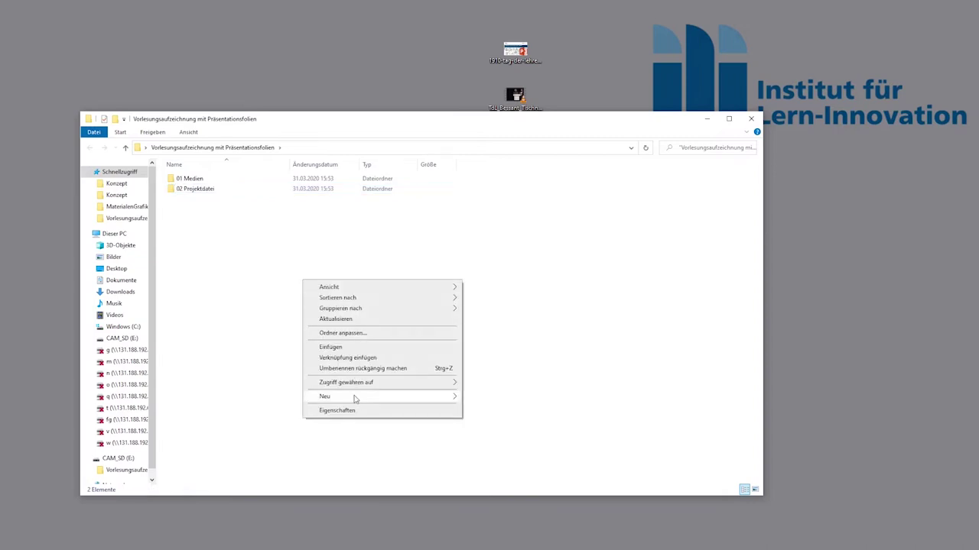
{"action": "mouse_move", "coordinate": [354, 396]}
{"action": "left_click", "coordinate": [476, 398]}
{"action": "type", "text": "03 Ausgabe"}
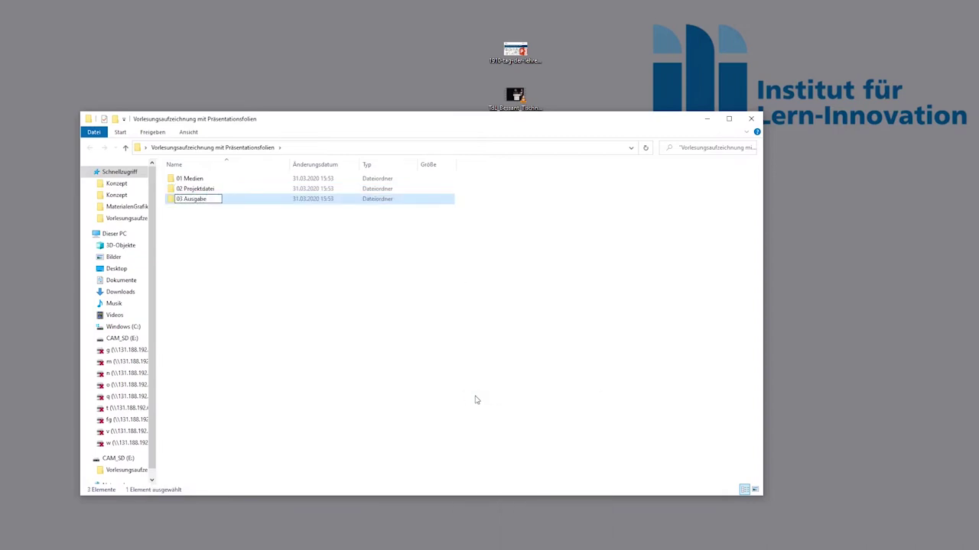
{"action": "left_click", "coordinate": [474, 400]}
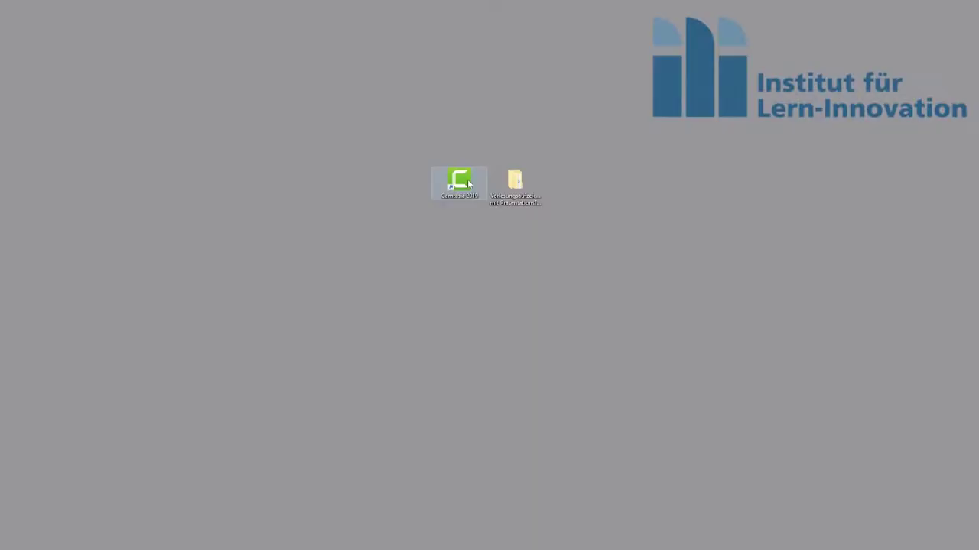
Open Camtasia 2019 and start a new project.
{"action": "double_click", "coordinate": [467, 180]}
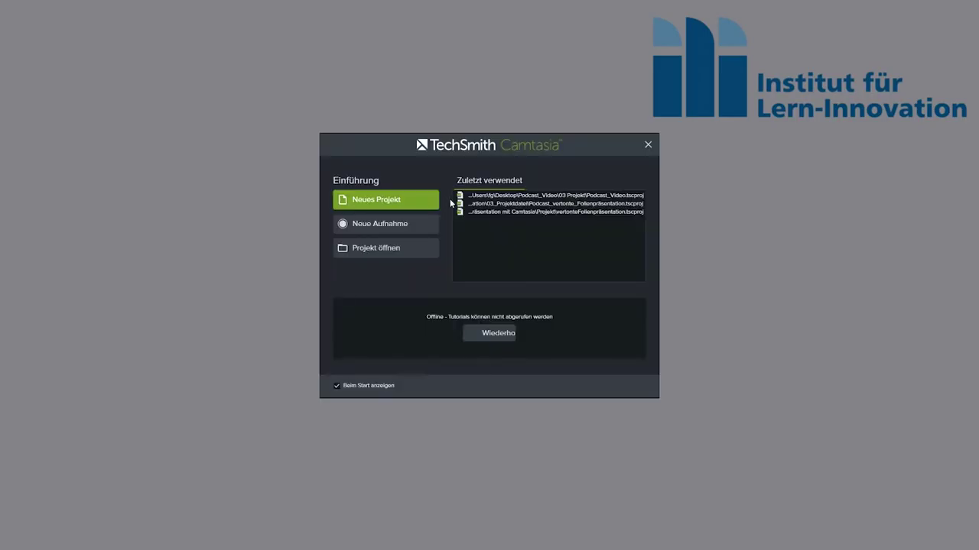
{"action": "left_click", "coordinate": [394, 203]}
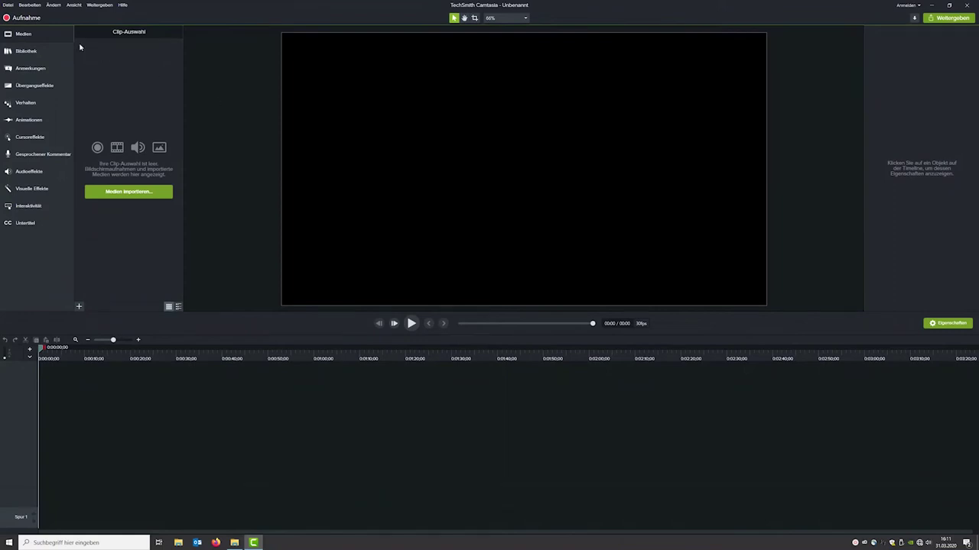
Begin saving the project under a new file name, Vortrag TdL.tscproj.
{"action": "left_click", "coordinate": [8, 5]}
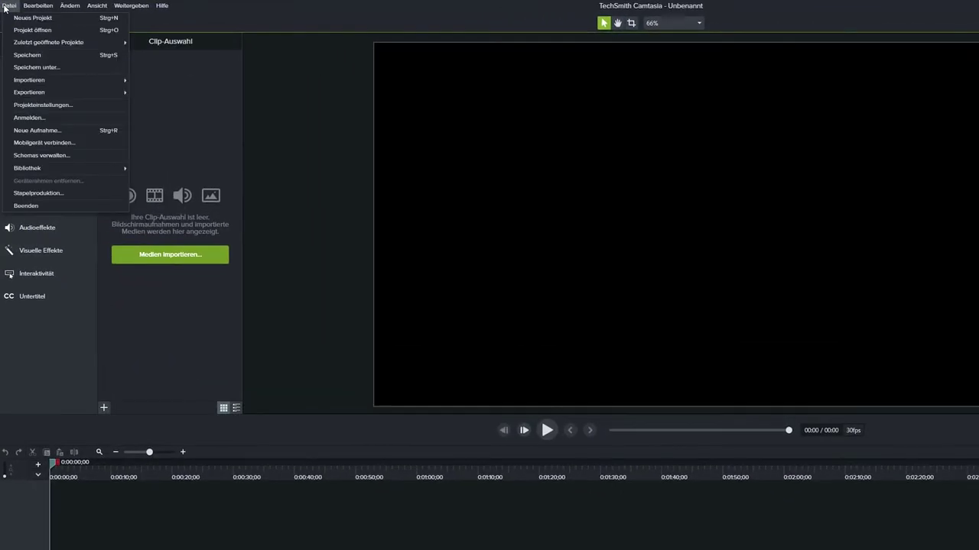
{"action": "left_click", "coordinate": [35, 67]}
{"action": "left_click", "coordinate": [443, 312]}
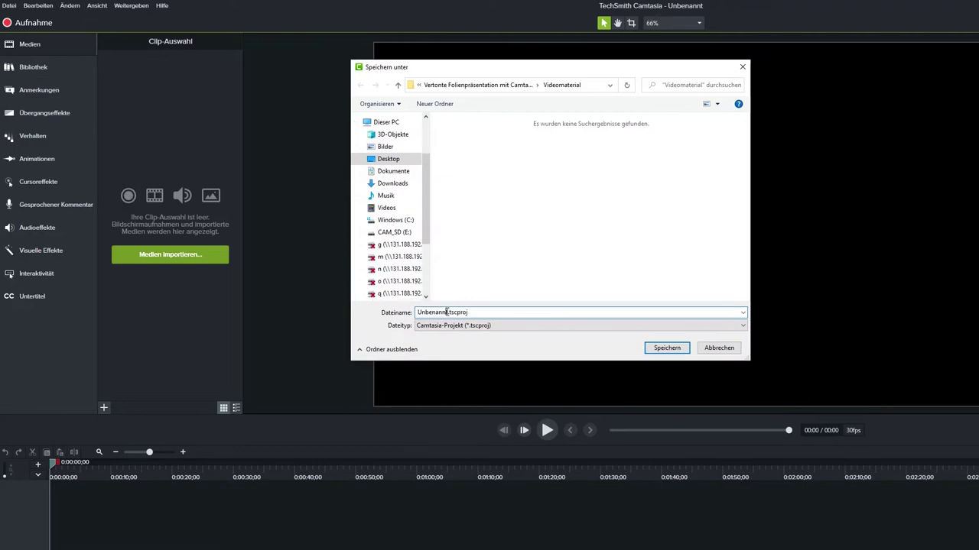
{"action": "key", "text": "BackSpace"}
{"action": "key", "text": "BackSpace"}
{"action": "key", "text": "BackSpace"}
{"action": "key", "text": "BackSpace"}
{"action": "key", "text": "BackSpace"}
{"action": "key", "text": "BackSpace"}
{"action": "key", "text": "BackSpace"}
{"action": "key", "text": "BackSpace"}
{"action": "key", "text": "BackSpace"}
{"action": "type", "text": "Vortrag TdL"}
Save the project file in the 02 Projektdatei folder inside Vorlesungsaufzeichnung mit Präsentationsfolien on the Desktop.
{"action": "left_click", "coordinate": [387, 159]}
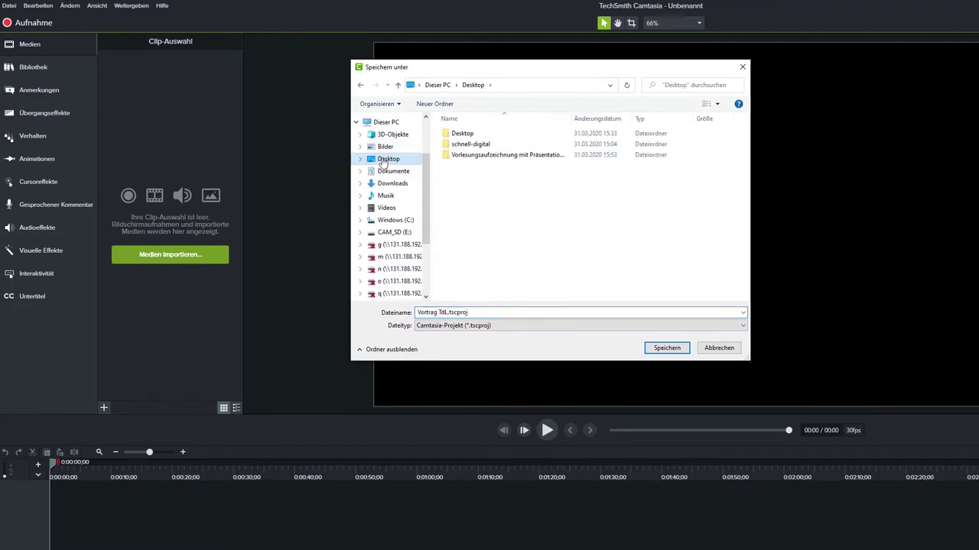
{"action": "double_click", "coordinate": [490, 145]}
{"action": "double_click", "coordinate": [478, 144]}
{"action": "left_click", "coordinate": [666, 348]}
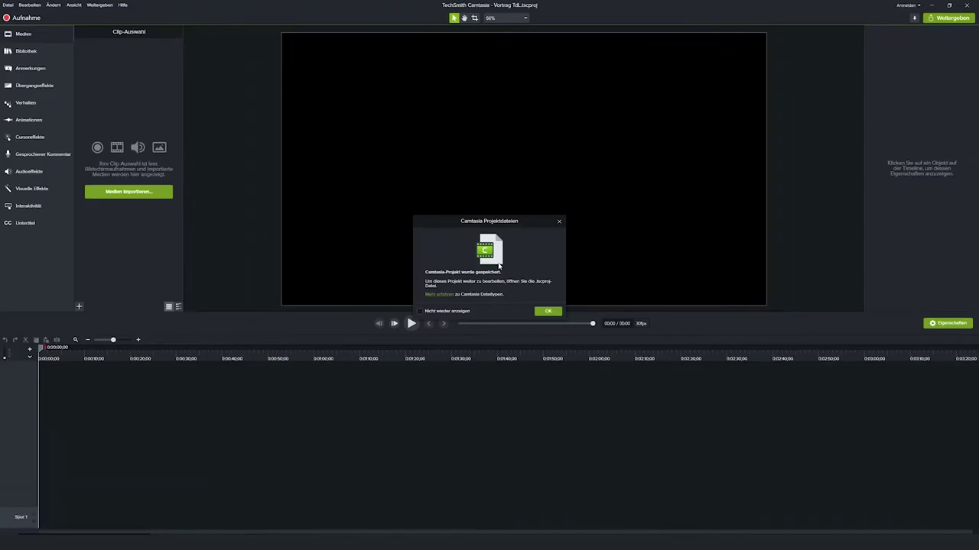
{"action": "left_click", "coordinate": [545, 312]}
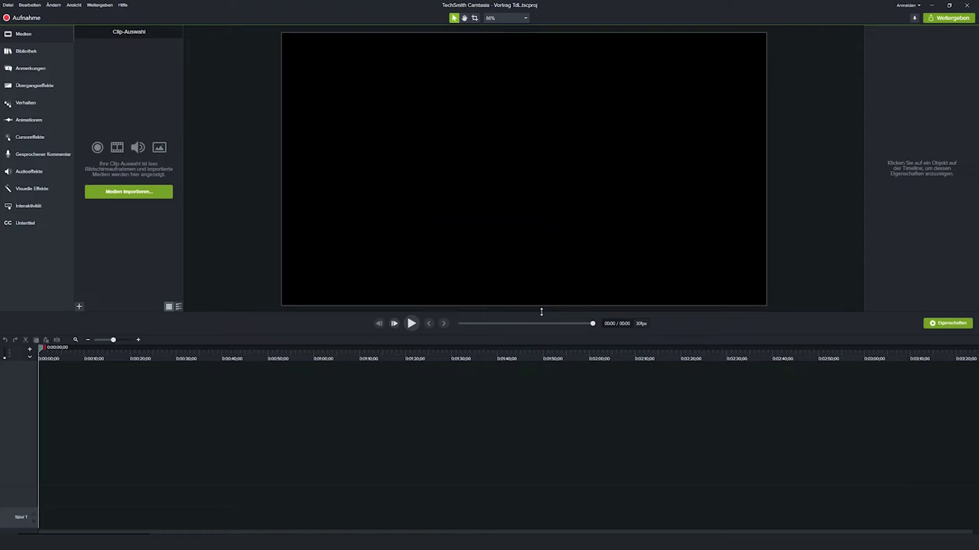
Import the lecture MP4 video and the slides of 1910-tag-der-lehre.pptx from the 01 Medien folder into the media bin.
{"action": "key", "text": "super+e"}
{"action": "left_click", "coordinate": [195, 264]}
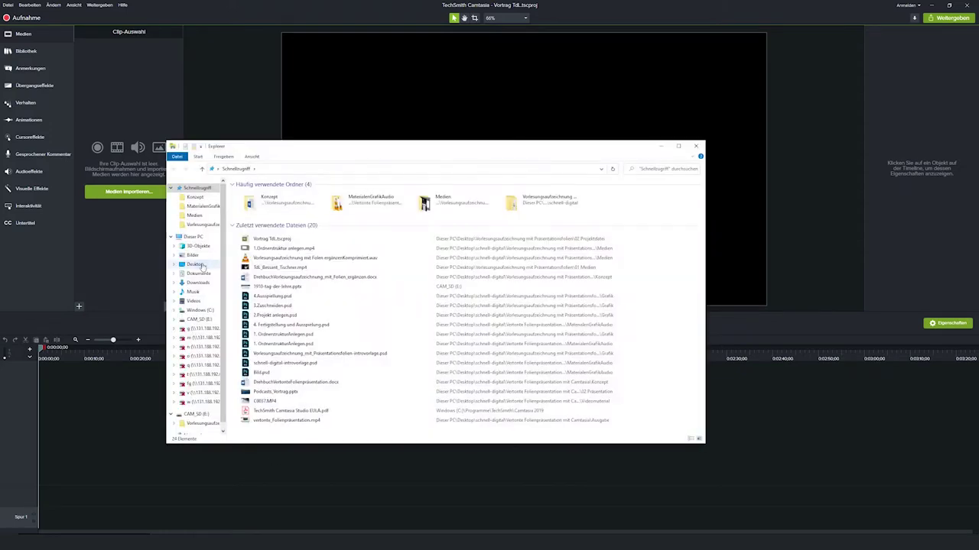
{"action": "double_click", "coordinate": [267, 209]}
{"action": "double_click", "coordinate": [256, 193]}
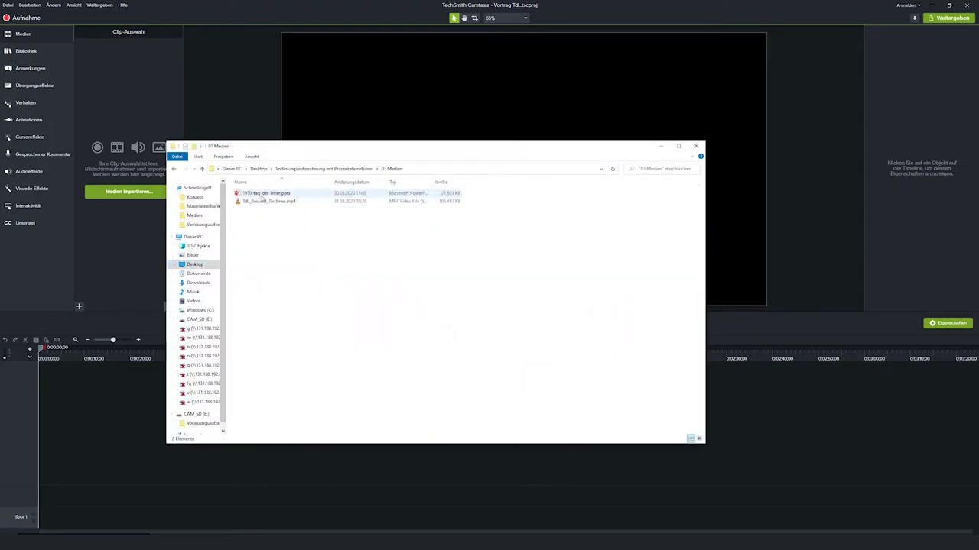
{"action": "left_click_drag", "start_coordinate": [263, 205], "coordinate": [143, 120]}
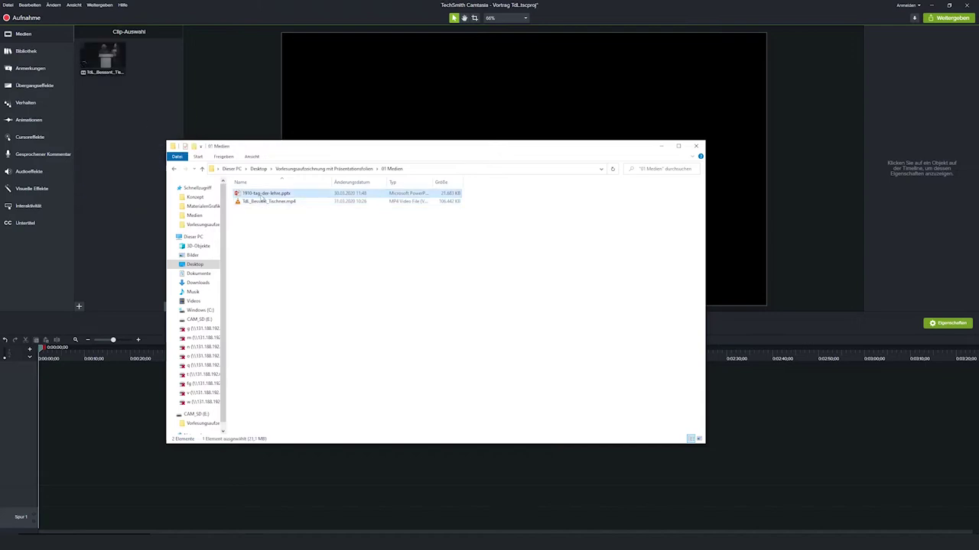
{"action": "left_click_drag", "start_coordinate": [119, 159], "coordinate": [120, 161]}
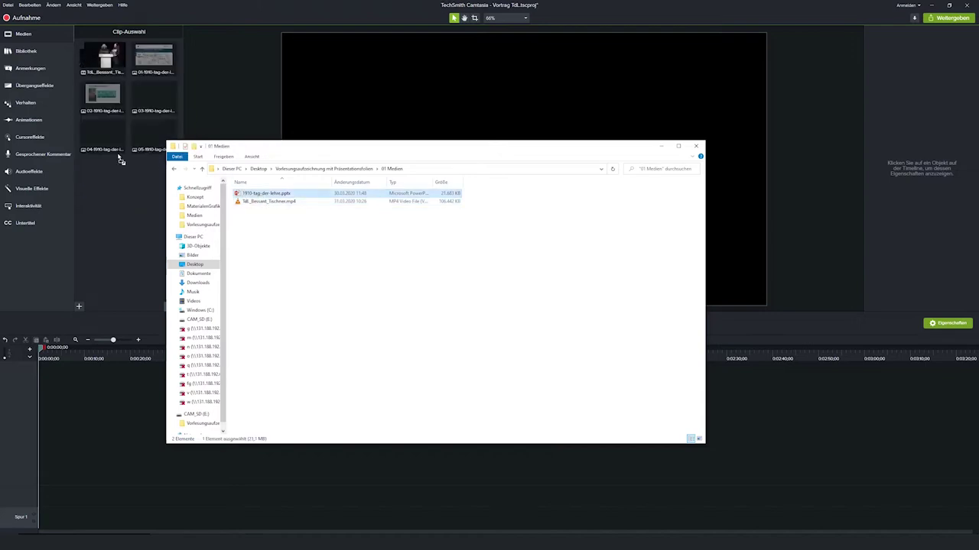
{"action": "left_click", "coordinate": [170, 218]}
Look through the imported slides and place the lecture video on Spur 1 at the start of the timeline.
{"action": "scroll", "coordinate": [169, 218], "scroll_direction": "up", "scroll_amount": 10}
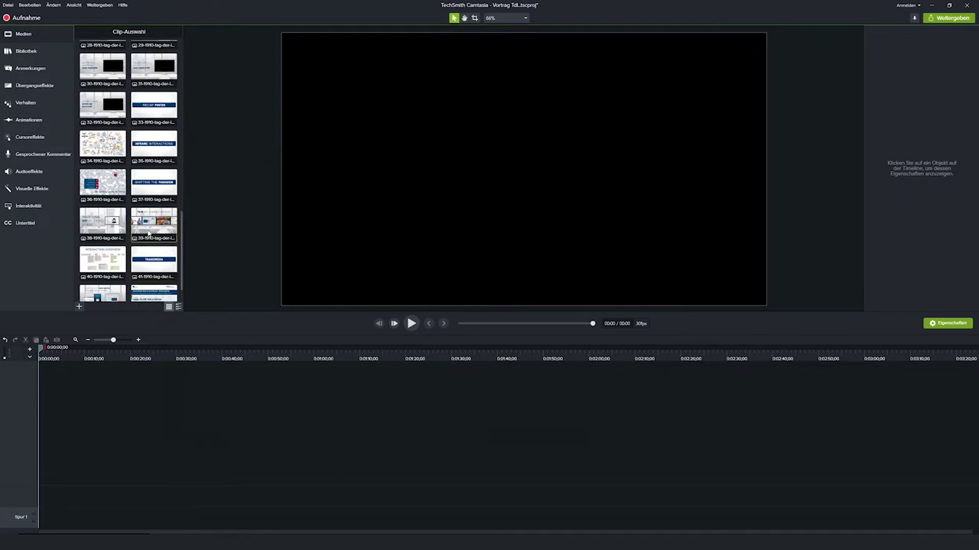
{"action": "scroll", "coordinate": [150, 233], "scroll_direction": "up", "scroll_amount": 7}
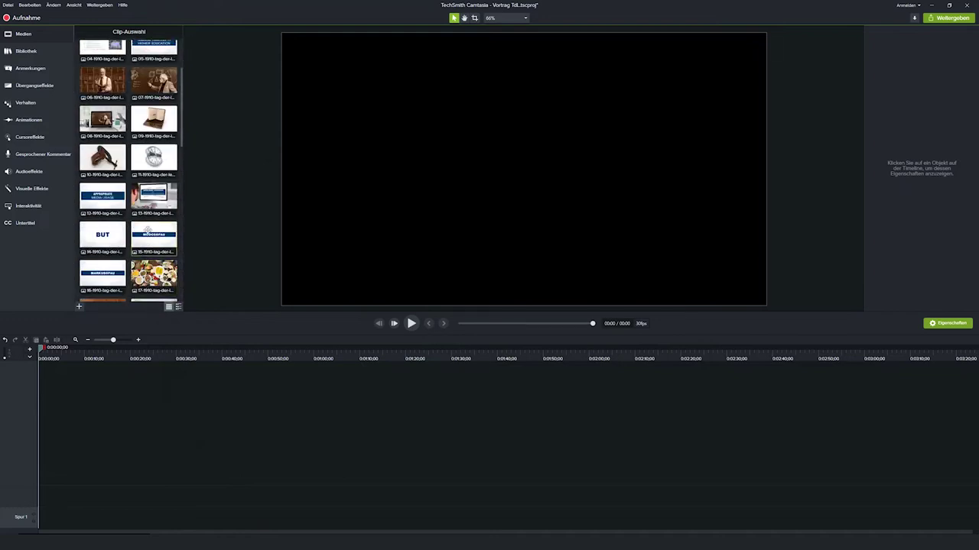
{"action": "left_click_drag", "start_coordinate": [105, 72], "coordinate": [41, 526]}
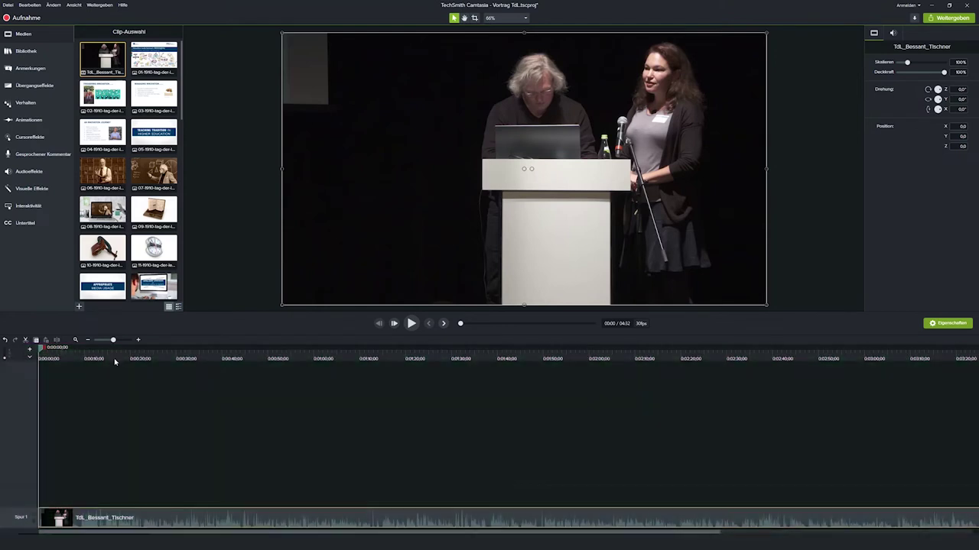
Preview the lecture video at several timeline points, playing short passages from about 0:41 and 0:55.
{"action": "left_click", "coordinate": [115, 358]}
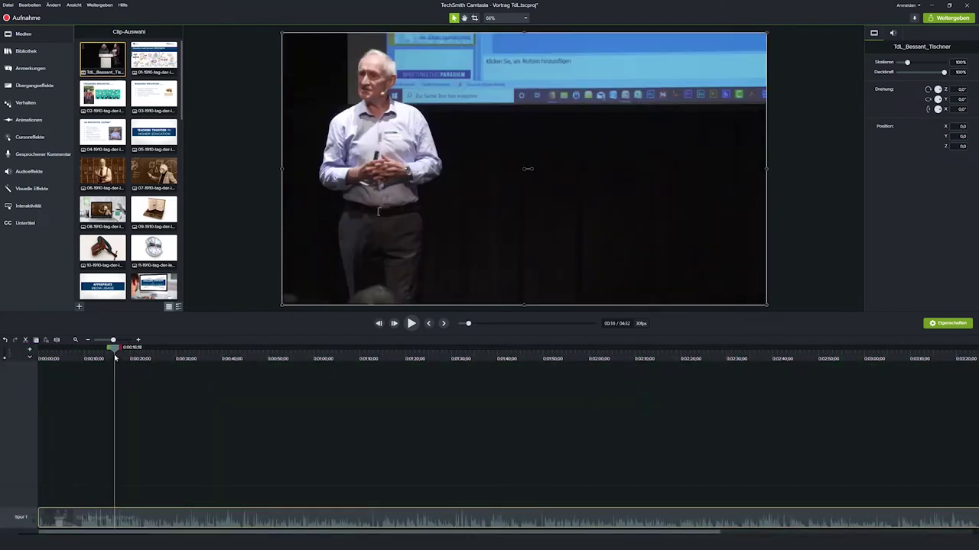
{"action": "left_click_drag", "start_coordinate": [115, 352], "coordinate": [229, 353]}
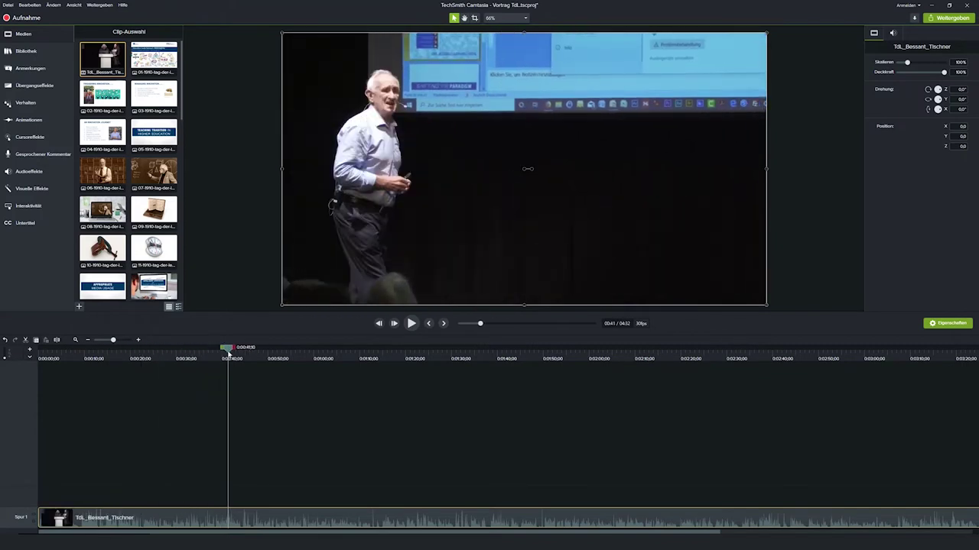
{"action": "key", "text": "space"}
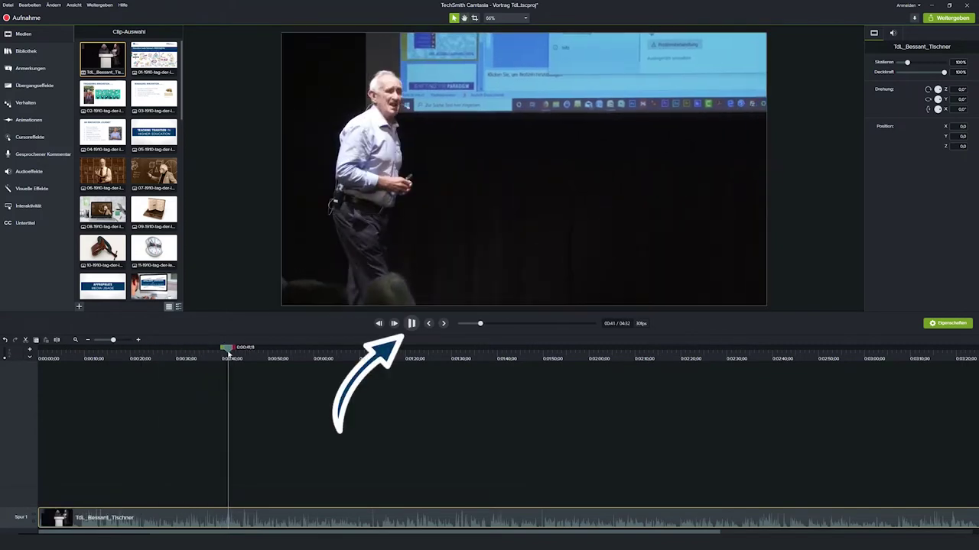
{"action": "key", "text": "space"}
{"action": "left_click_drag", "start_coordinate": [239, 352], "coordinate": [291, 353]}
{"action": "key", "text": "space"}
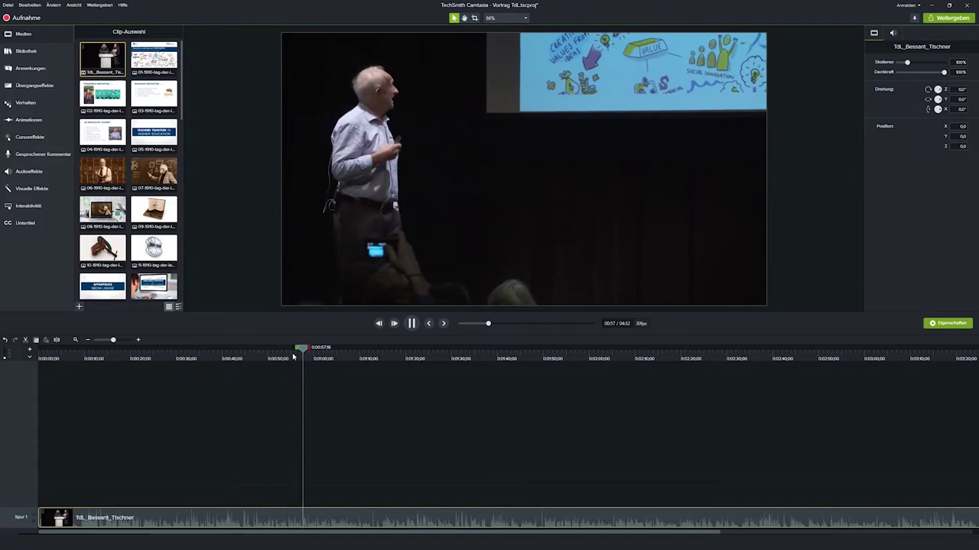
{"action": "mouse_move", "coordinate": [293, 357]}
{"action": "left_mouse_down"}
{"action": "mouse_move", "coordinate": [424, 357]}
{"action": "mouse_move", "coordinate": [298, 363]}
{"action": "left_mouse_up"}
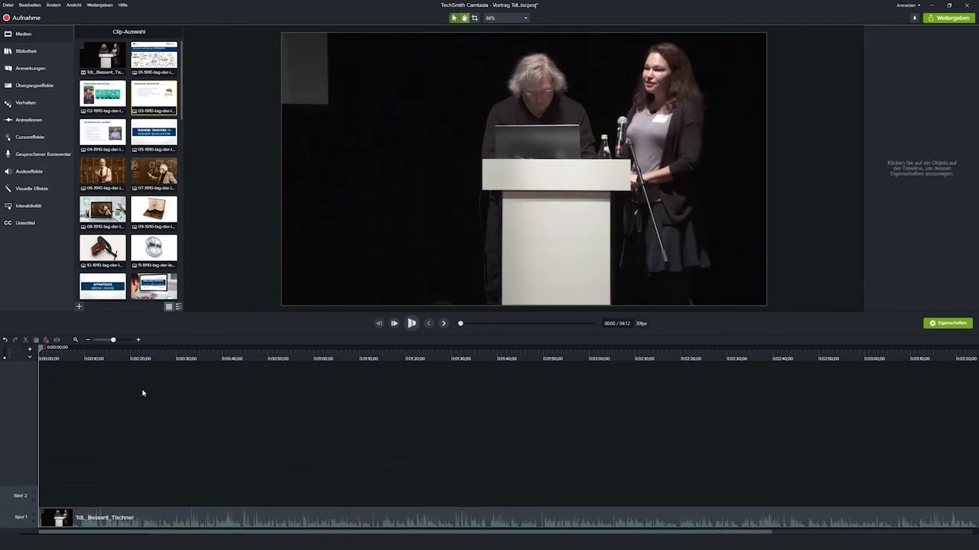
Trim about the first 9 seconds off the lecture video and move the clip back to the start of the timeline.
{"action": "key", "text": "space"}
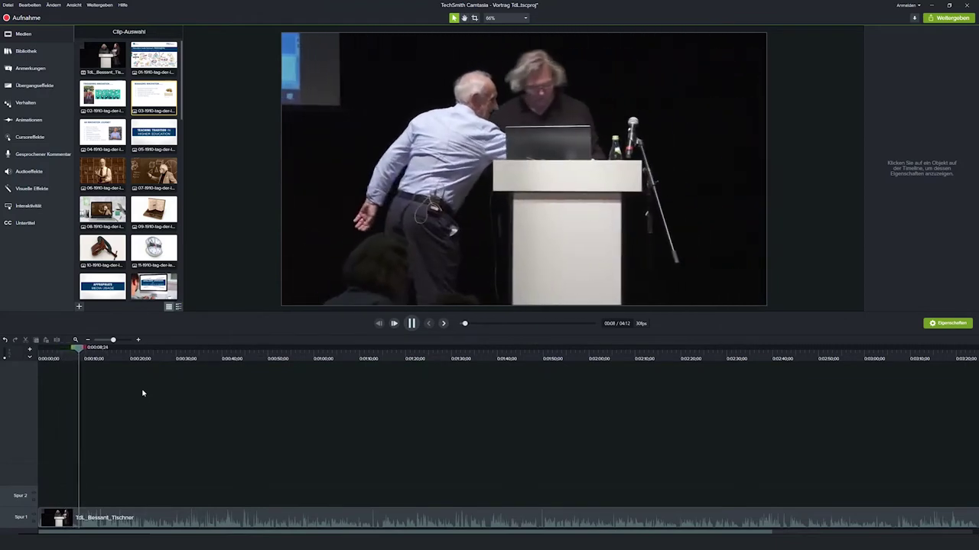
{"action": "key", "text": "space"}
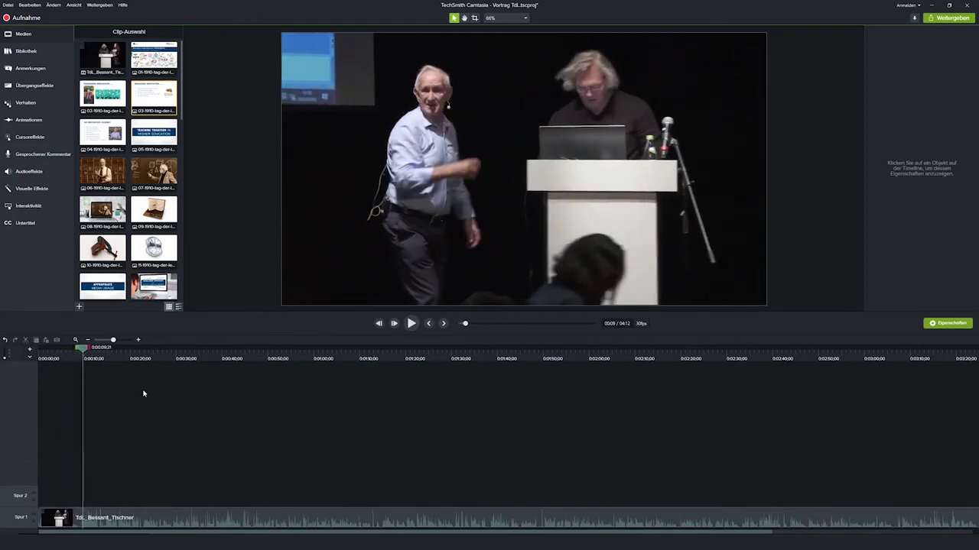
{"action": "left_click_drag", "start_coordinate": [84, 349], "coordinate": [83, 351]}
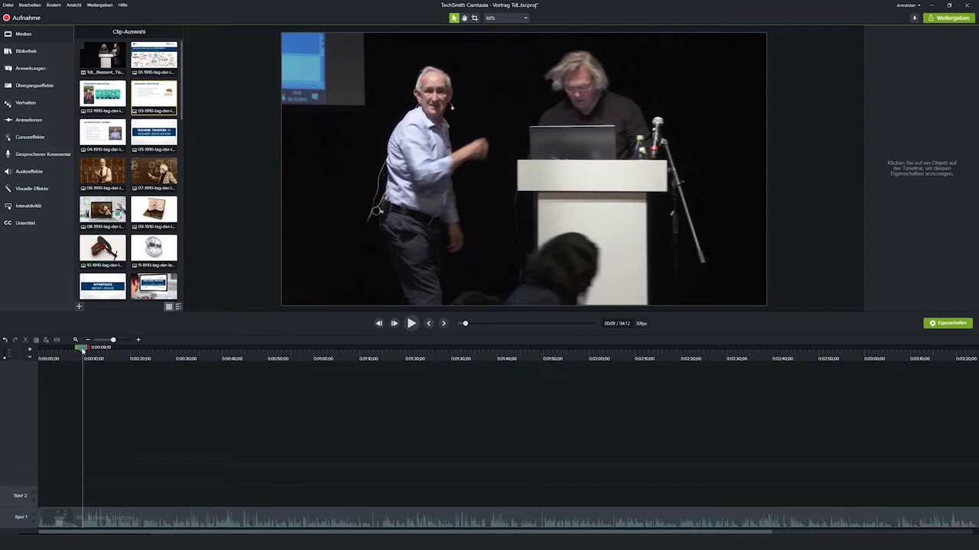
{"action": "left_click", "coordinate": [39, 514]}
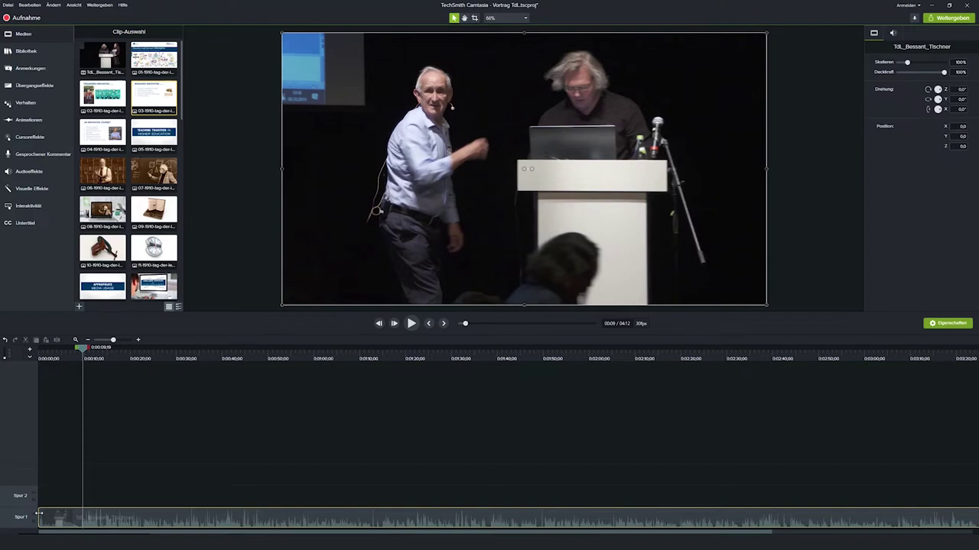
{"action": "left_click_drag", "start_coordinate": [39, 514], "coordinate": [82, 517]}
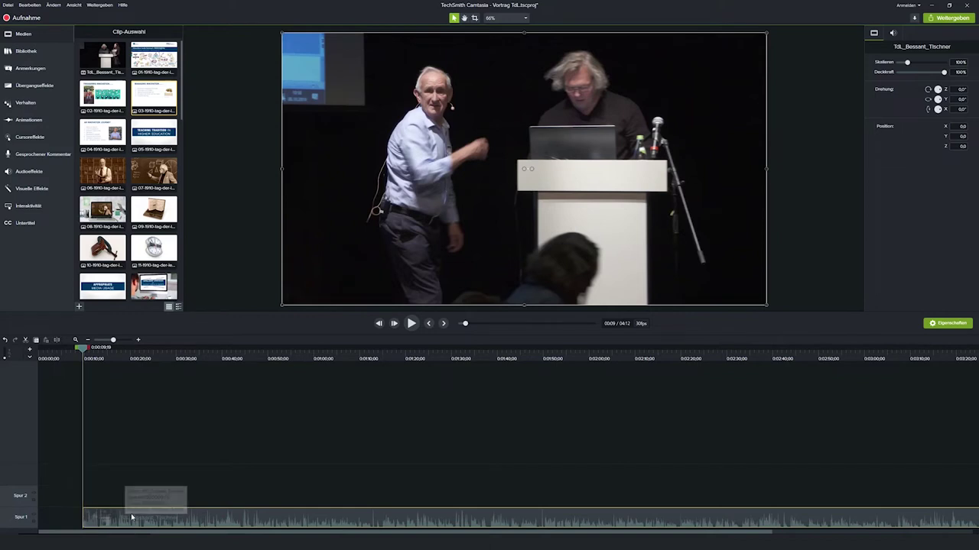
{"action": "left_click_drag", "start_coordinate": [133, 516], "coordinate": [74, 515]}
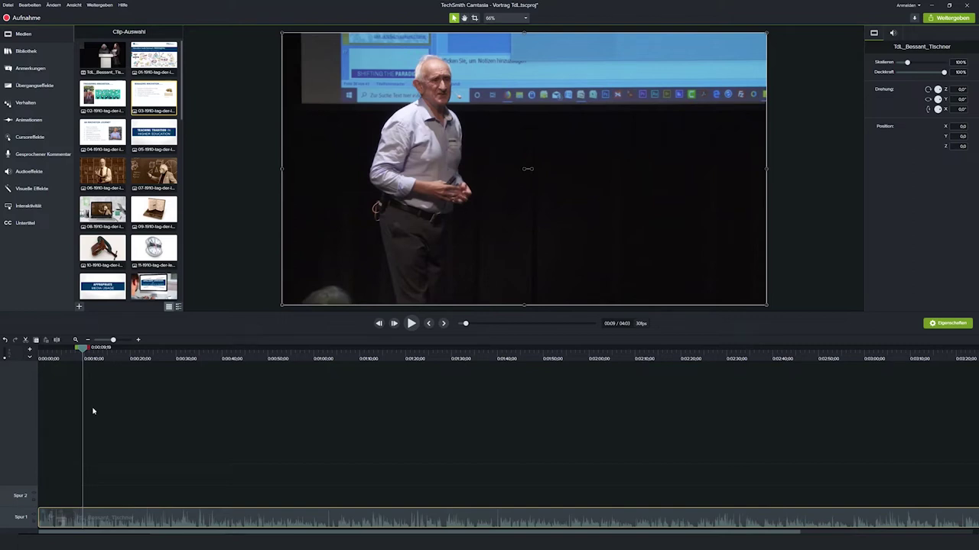
Preview the trimmed opening, place slide 01 on Spur 2 at the timeline's start and extend it to about 0:09.
{"action": "key", "text": "ctrl+Home"}
{"action": "key", "text": "space"}
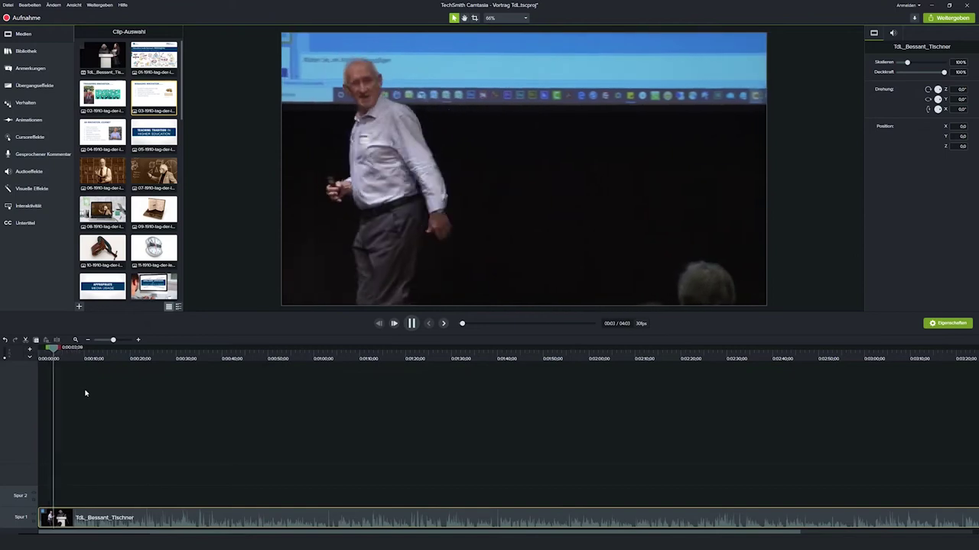
{"action": "key", "text": "space"}
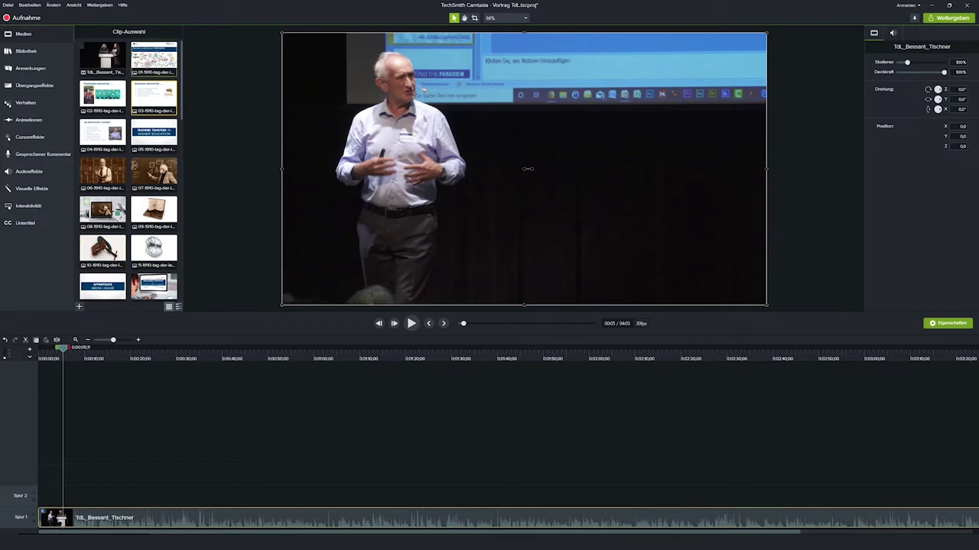
{"action": "left_click_drag", "start_coordinate": [148, 62], "coordinate": [46, 501]}
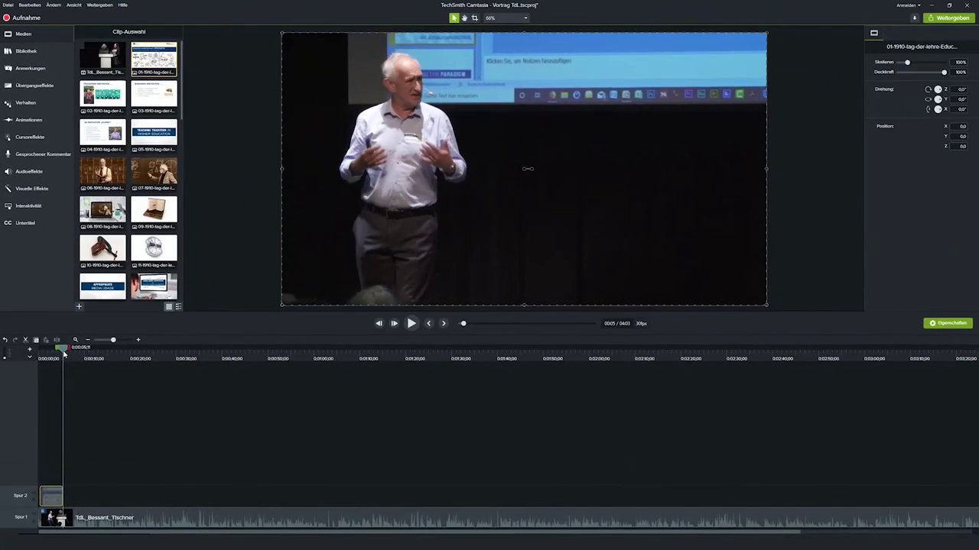
{"action": "left_click_drag", "start_coordinate": [64, 353], "coordinate": [84, 360]}
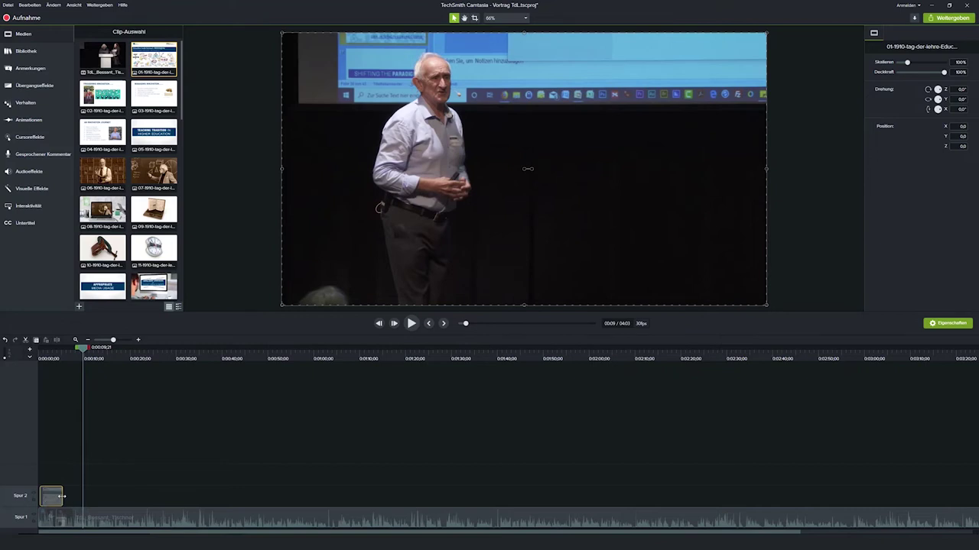
{"action": "left_click_drag", "start_coordinate": [53, 500], "coordinate": [81, 496]}
Play further into the lecture and place slide 02 on Spur 2, spanning from about 0:16 to 0:27.
{"action": "key", "text": "space"}
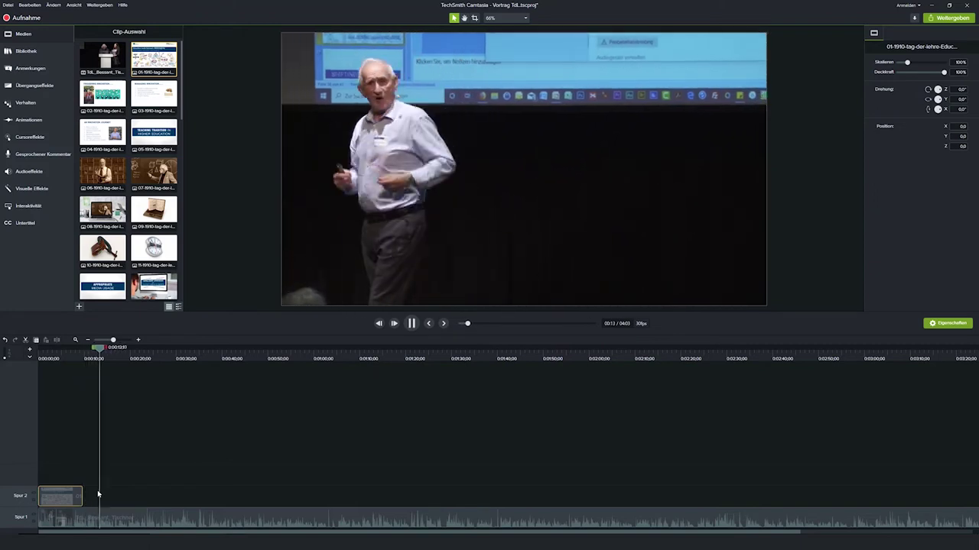
{"action": "key", "text": "space"}
{"action": "left_click_drag", "start_coordinate": [97, 105], "coordinate": [163, 496]}
{"action": "left_click", "coordinate": [159, 374]}
{"action": "key", "text": "space"}
{"action": "key", "text": "space"}
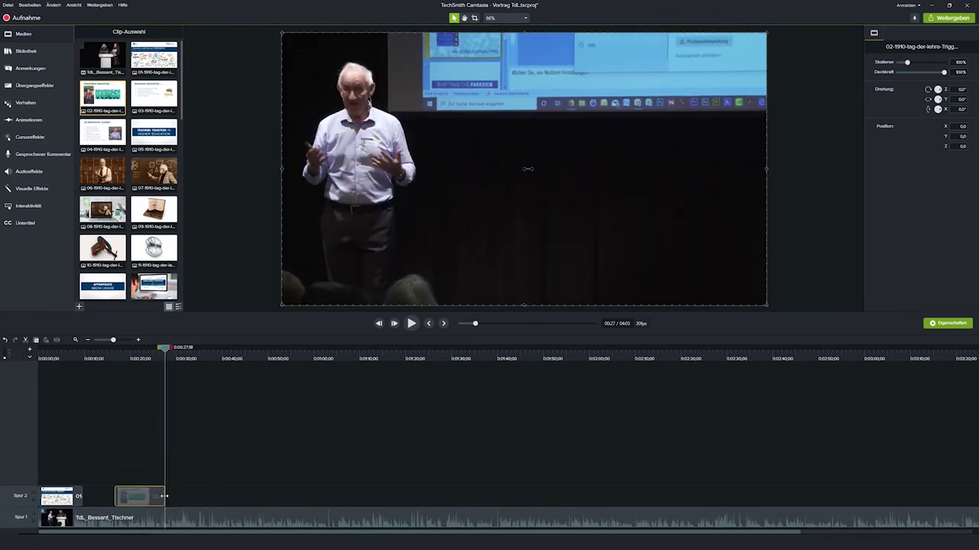
Play further into the lecture and place slide 03 on Spur 2 directly after slide 02, ending at about 0:32.
{"action": "key", "text": "space"}
{"action": "key", "text": "space"}
{"action": "left_click_drag", "start_coordinate": [153, 95], "coordinate": [184, 497]}
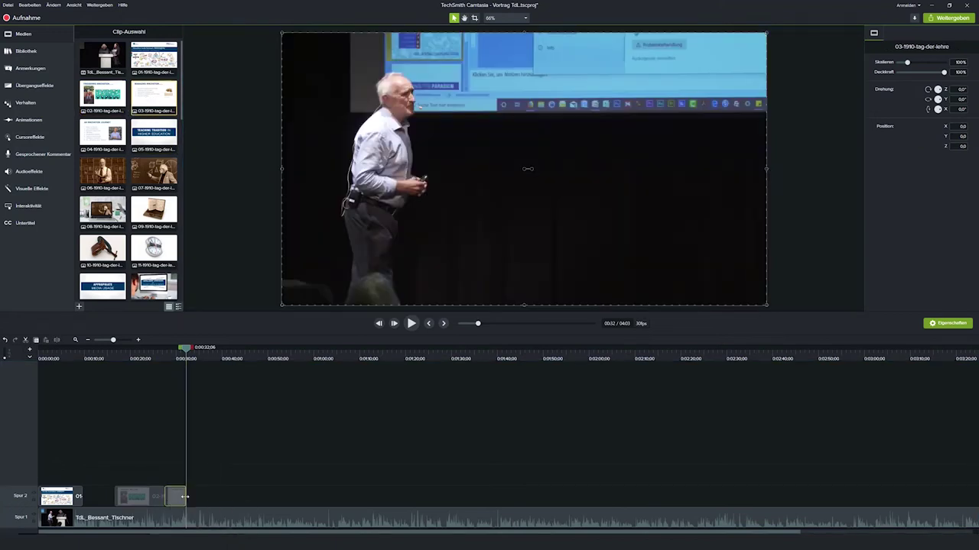
Continue playback and place slide 04 on Spur 2, spanning from about 0:37 to 0:47.
{"action": "key", "text": "space"}
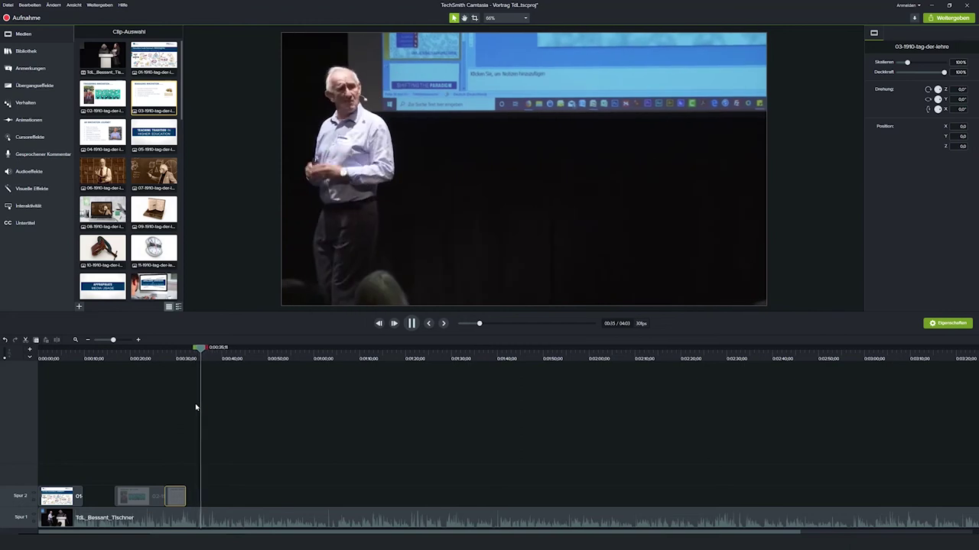
{"action": "key", "text": "space"}
{"action": "left_click_drag", "start_coordinate": [103, 134], "coordinate": [212, 484]}
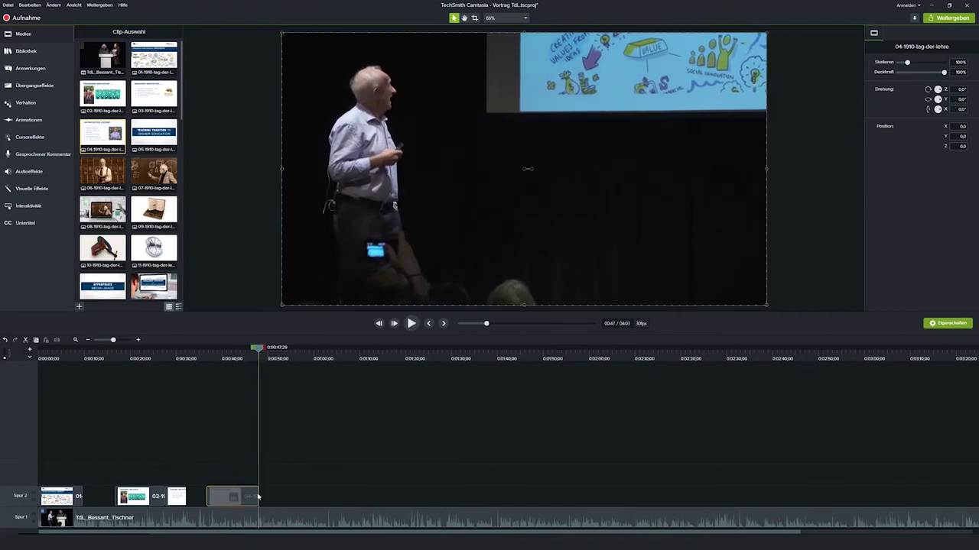
Add the remaining matching slides to Spur 2, placing closing slide 43 at about 3:56 near the end of the lecture.
{"action": "key", "text": "space"}
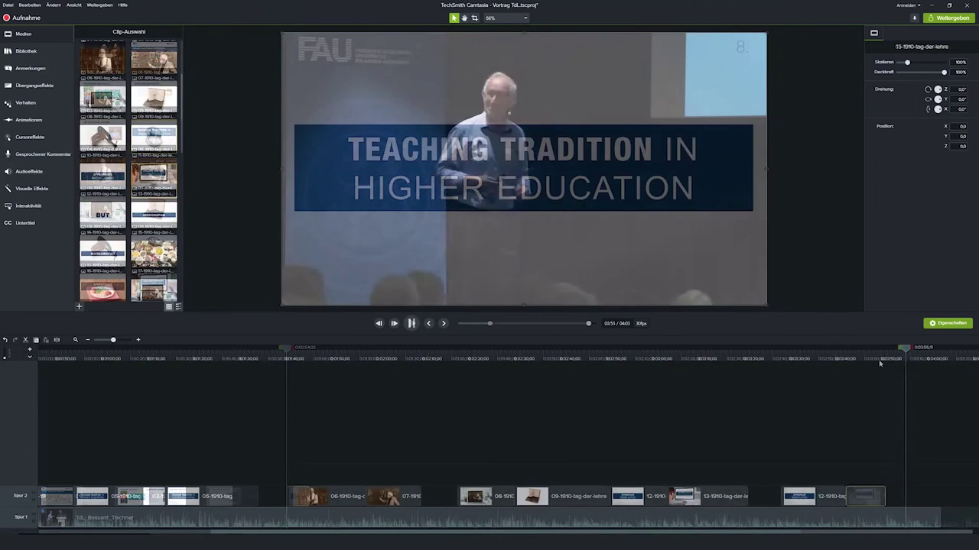
{"action": "key", "text": "space"}
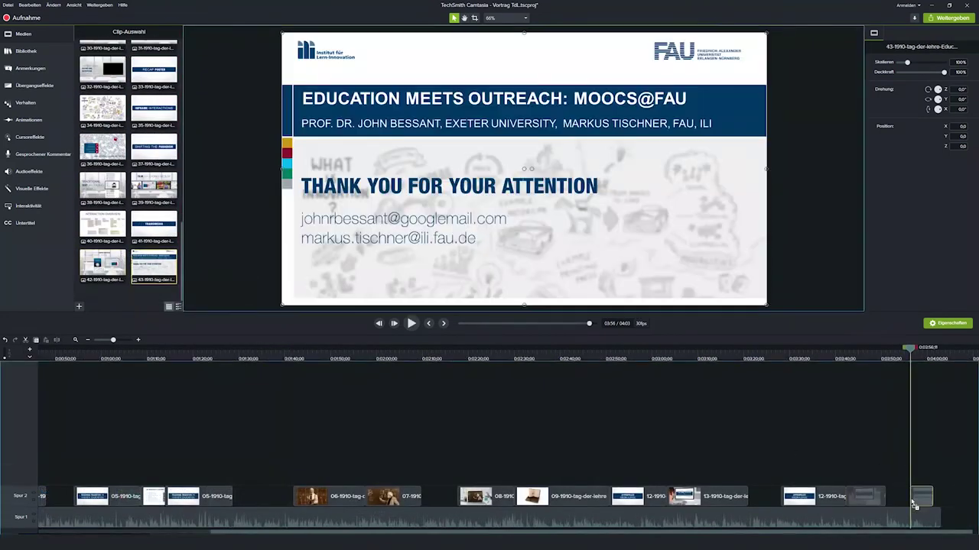
{"action": "mouse_move", "coordinate": [913, 498]}
{"action": "left_mouse_down"}
{"action": "mouse_move", "coordinate": [939, 497]}
{"action": "mouse_move", "coordinate": [926, 496]}
{"action": "left_mouse_up"}
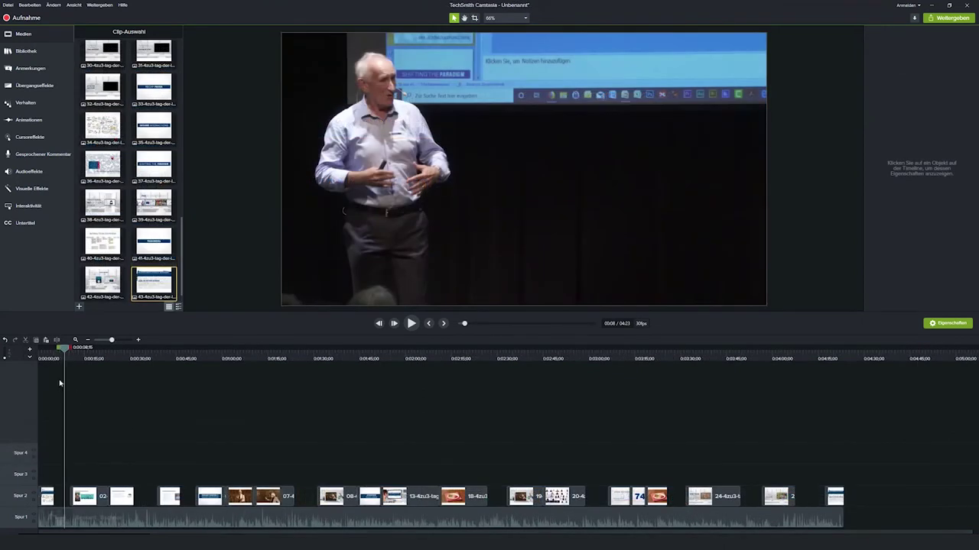
Preview the 4:3 slides at several points, including 1:17, and move all slides from Spur 2 up to Spur 3.
{"action": "left_click", "coordinate": [46, 359]}
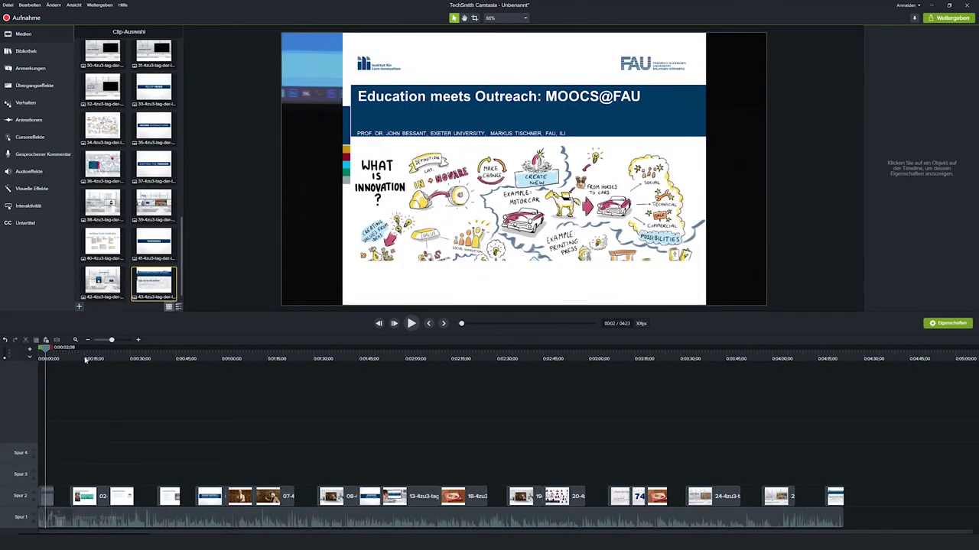
{"action": "left_click", "coordinate": [83, 358]}
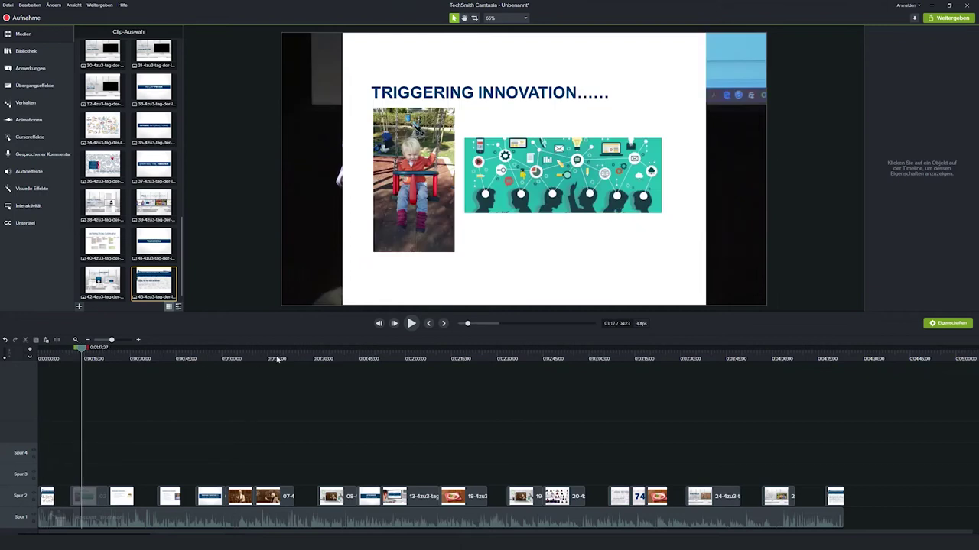
{"action": "left_click", "coordinate": [277, 358]}
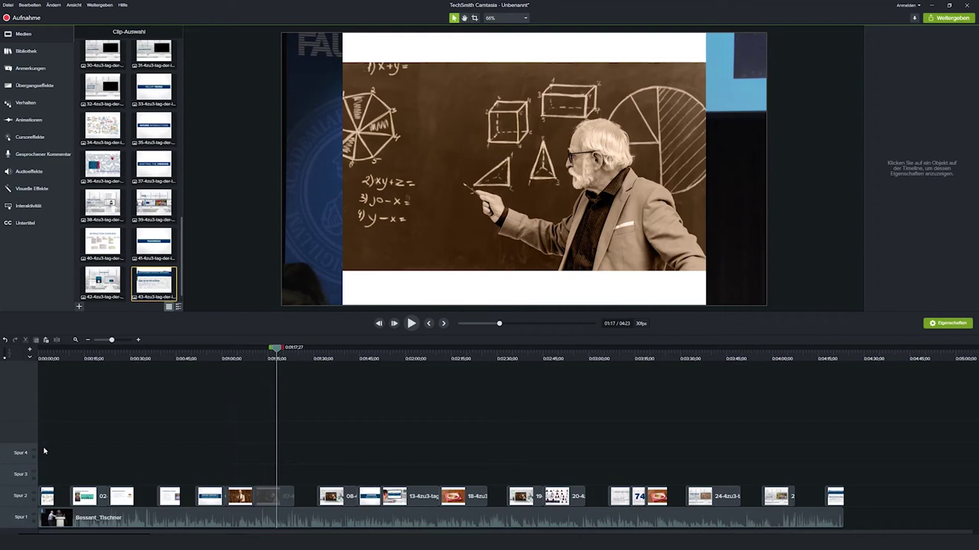
{"action": "left_click_drag", "start_coordinate": [52, 453], "coordinate": [828, 479]}
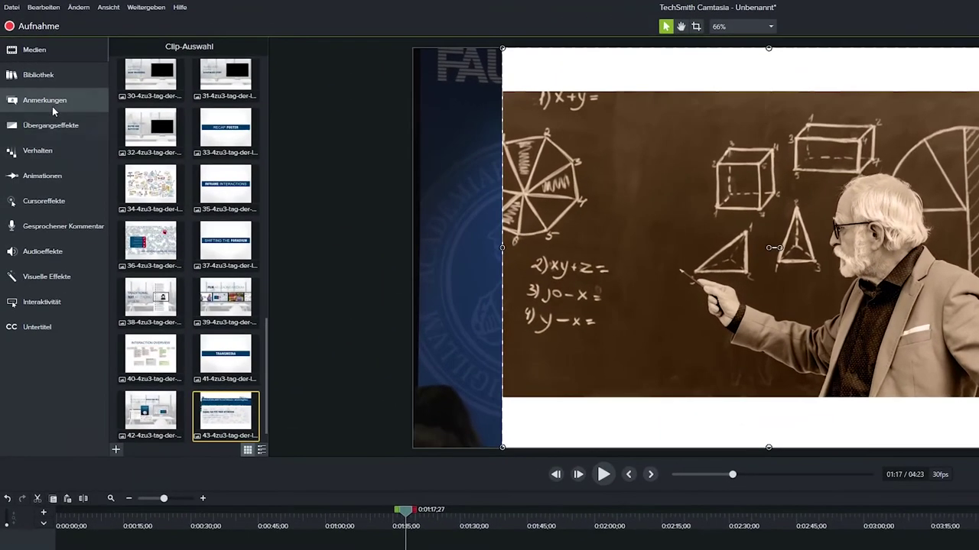
Show the annotation shapes of all styles and add a white rectangle to Spur 4, ending at about 0:10.
{"action": "left_click", "coordinate": [34, 70]}
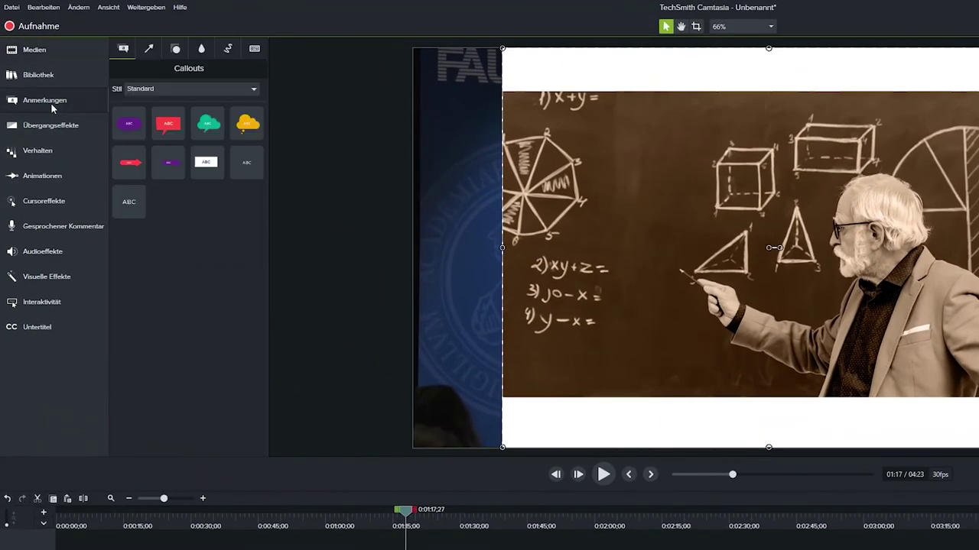
{"action": "left_click", "coordinate": [176, 50]}
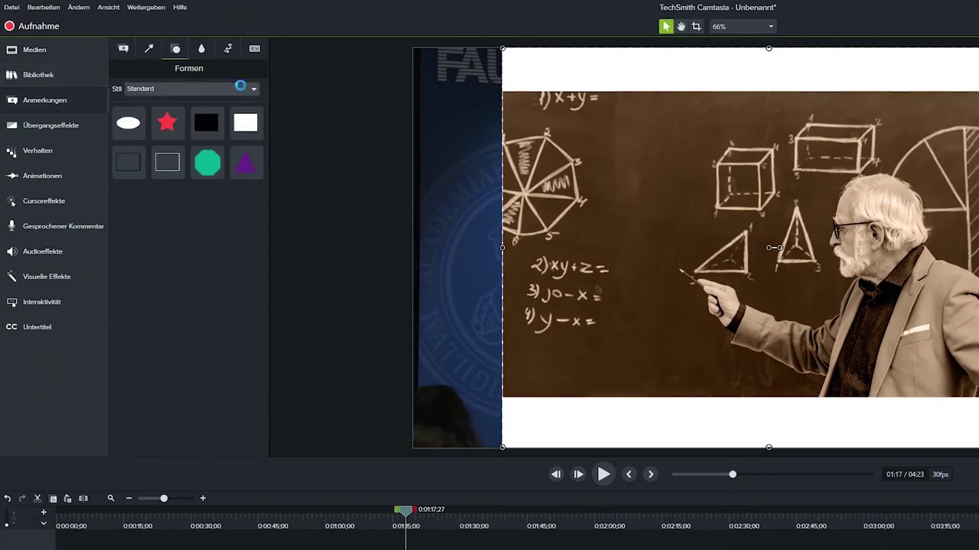
{"action": "left_click", "coordinate": [242, 90]}
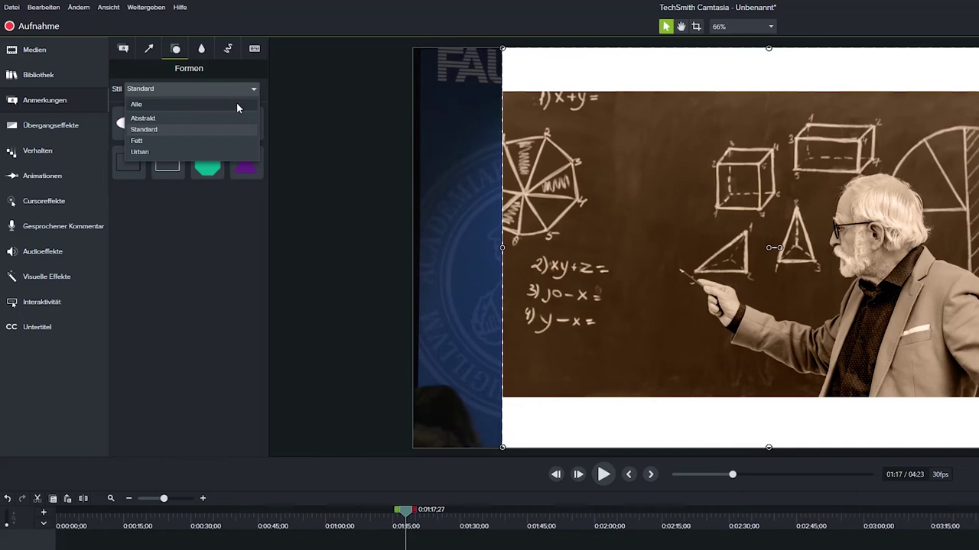
{"action": "left_click", "coordinate": [236, 104]}
{"action": "left_click_drag", "start_coordinate": [243, 125], "coordinate": [90, 549]}
{"action": "left_click_drag", "start_coordinate": [90, 415], "coordinate": [90, 413]}
{"action": "left_click", "coordinate": [102, 271]}
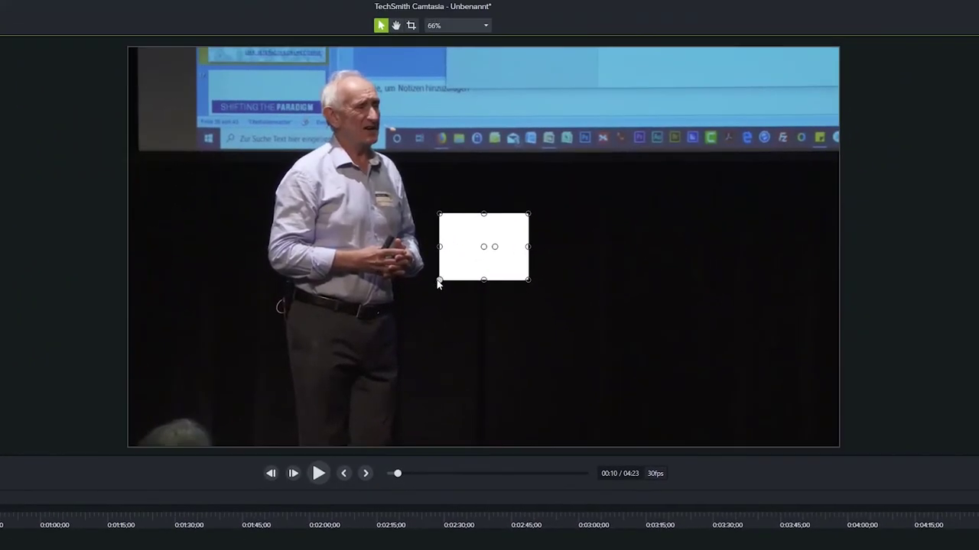
Enlarge the white rectangle to fill the whole canvas and place it on Spur 2 beneath the first slide.
{"action": "left_click_drag", "start_coordinate": [437, 280], "coordinate": [130, 442]}
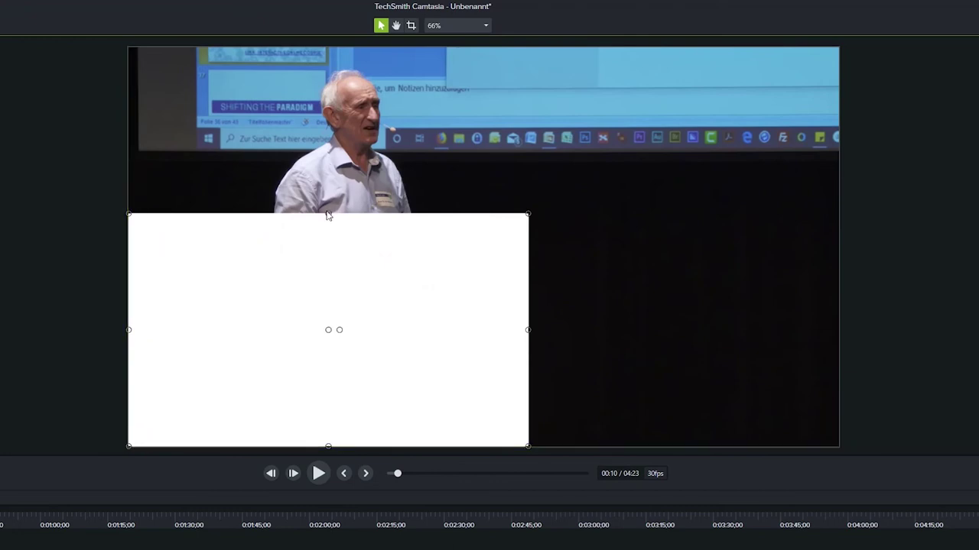
{"action": "left_click_drag", "start_coordinate": [328, 214], "coordinate": [327, 48]}
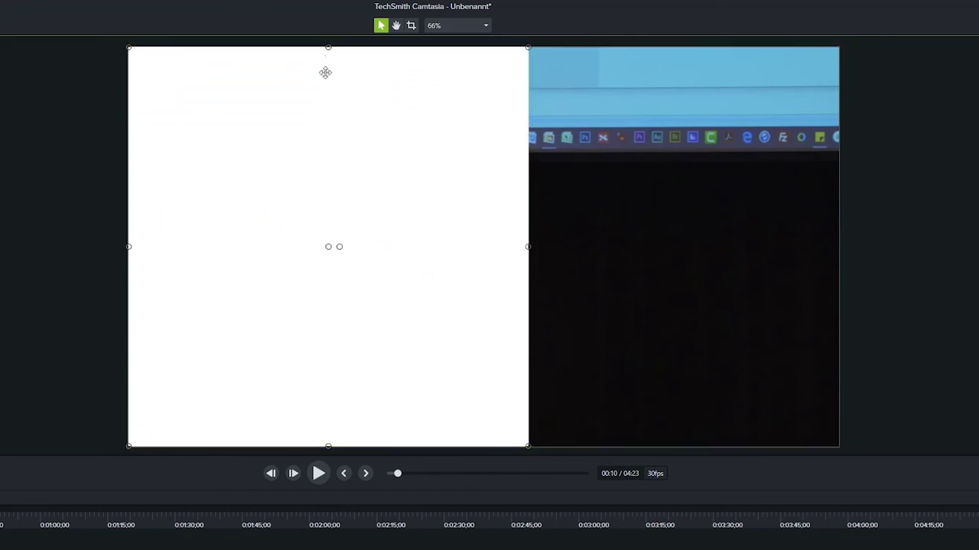
{"action": "left_click_drag", "start_coordinate": [528, 246], "coordinate": [835, 278]}
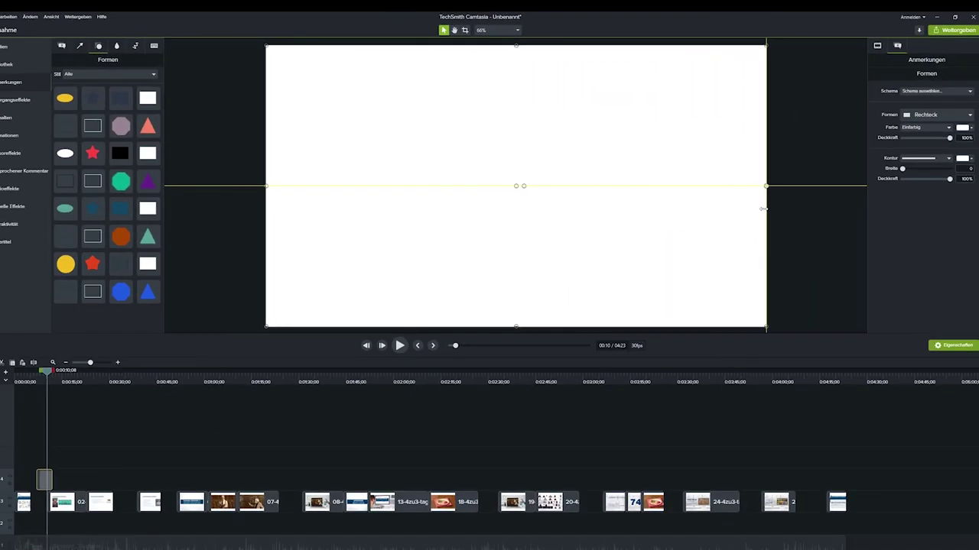
{"action": "left_click_drag", "start_coordinate": [763, 208], "coordinate": [762, 208]}
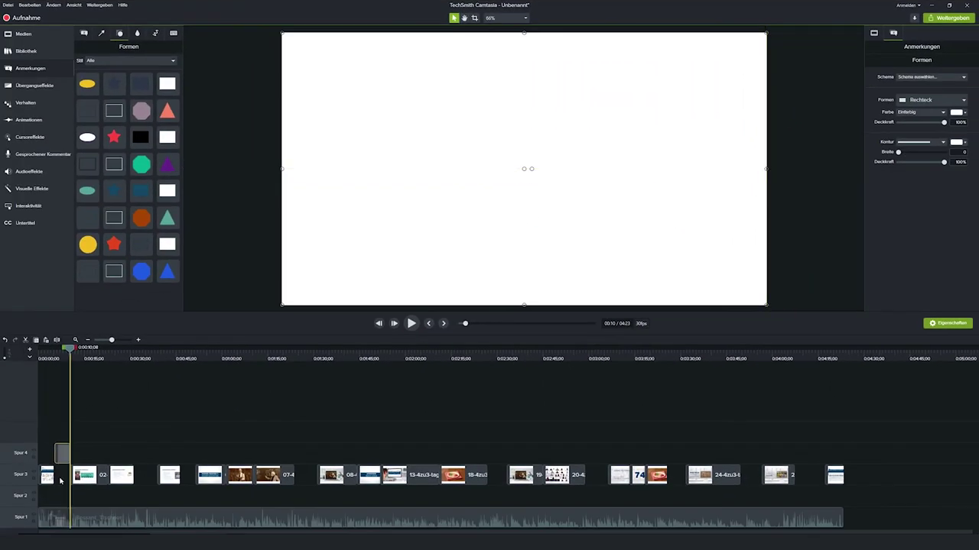
{"action": "left_click_drag", "start_coordinate": [61, 455], "coordinate": [47, 495]}
{"action": "left_click", "coordinate": [44, 356]}
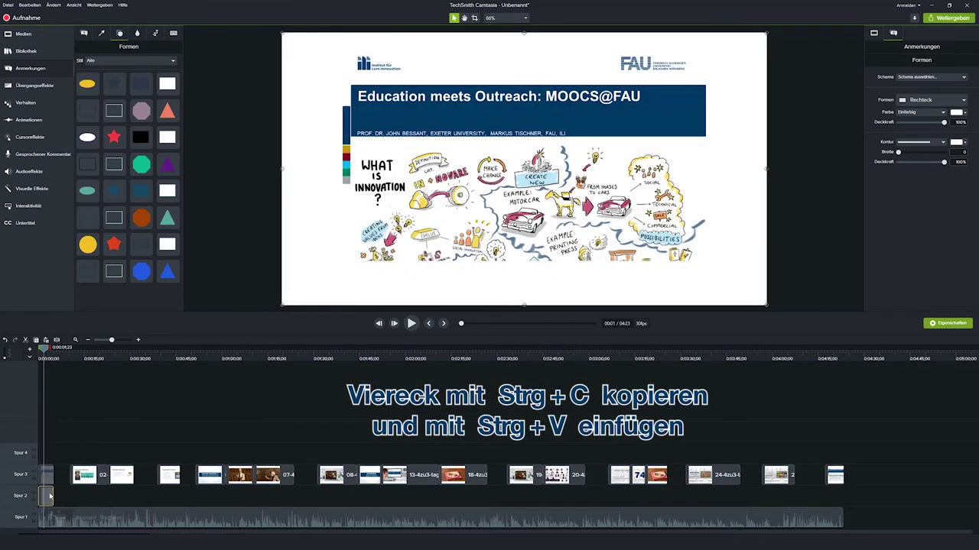
Copy the white rectangle and paste duplicates onto Spur 2, fitting them beneath the remaining slide groups as backgrounds.
{"action": "key", "text": "ctrl+c"}
{"action": "key", "text": "ctrl+v"}
{"action": "left_click_drag", "start_coordinate": [52, 457], "coordinate": [80, 497]}
{"action": "left_click", "coordinate": [85, 356]}
{"action": "key", "text": "ctrl+v"}
{"action": "key", "text": "ctrl+v"}
{"action": "key", "text": "ctrl+v"}
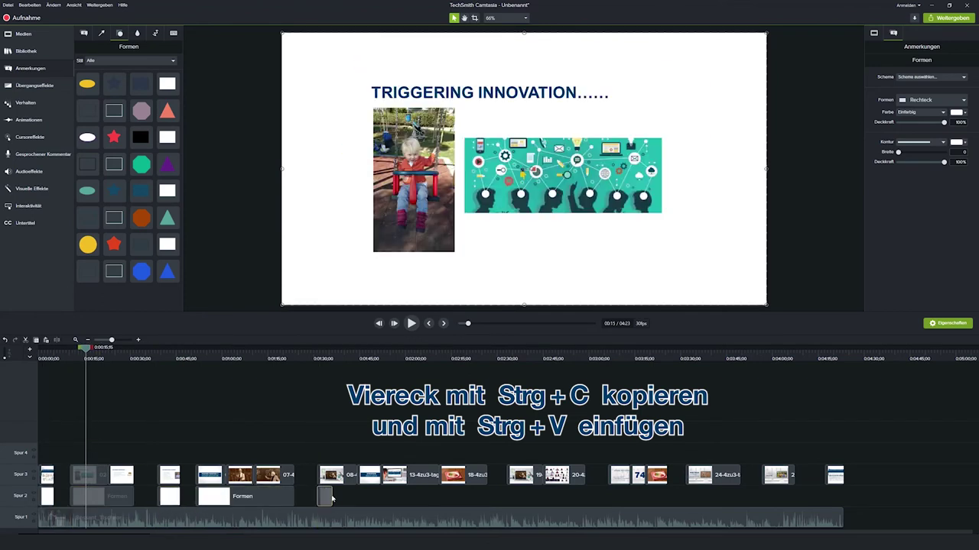
{"action": "key", "text": "ctrl+v"}
{"action": "key", "text": "ctrl+v"}
{"action": "key", "text": "ctrl+v"}
{"action": "key", "text": "ctrl+v"}
{"action": "left_click_drag", "start_coordinate": [107, 452], "coordinate": [831, 501]}
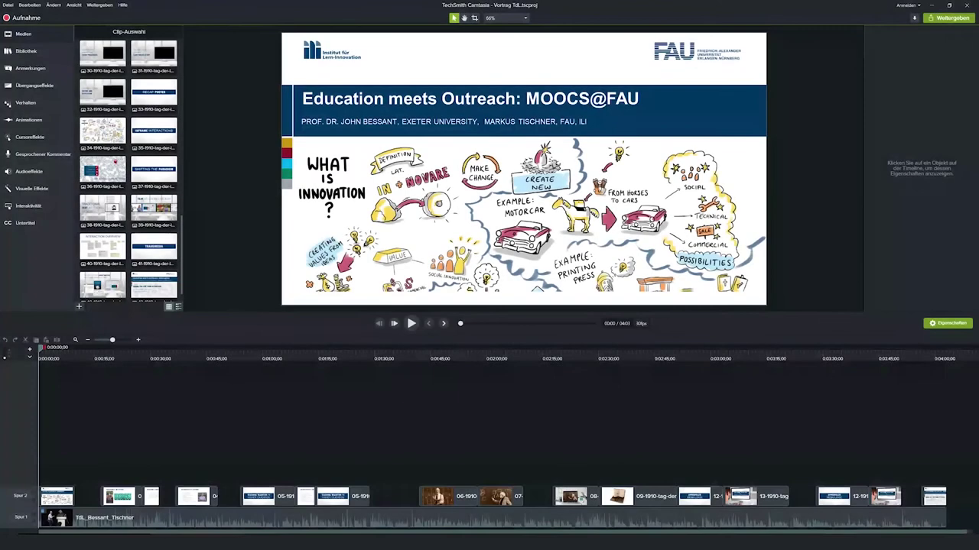
Start producing the lecture project as a local file and open the choice of production presets.
{"action": "left_click", "coordinate": [99, 4]}
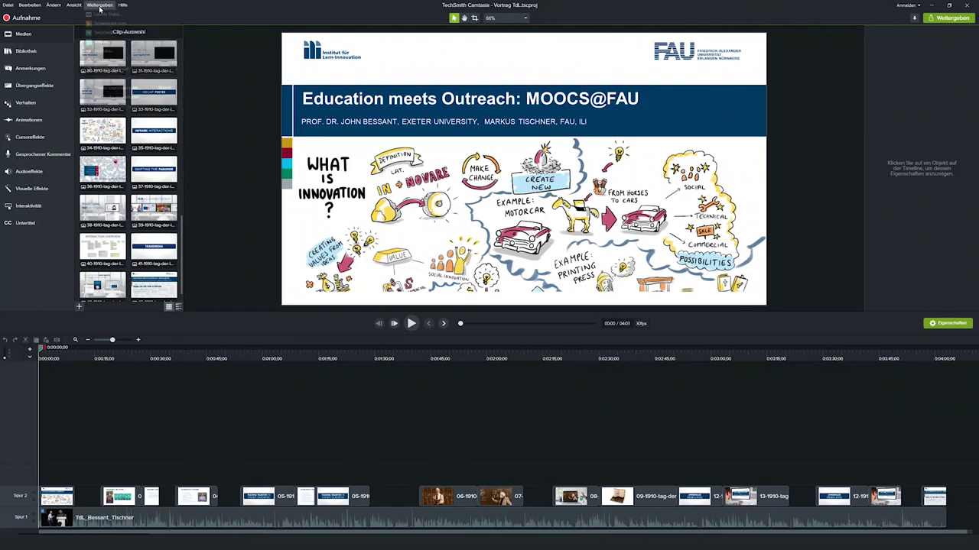
{"action": "left_click", "coordinate": [105, 14]}
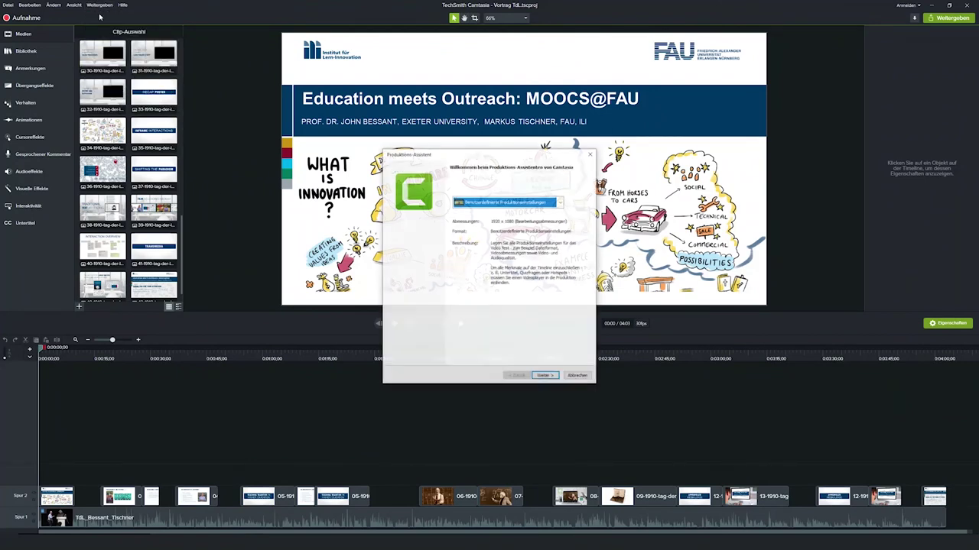
{"action": "left_click", "coordinate": [559, 203]}
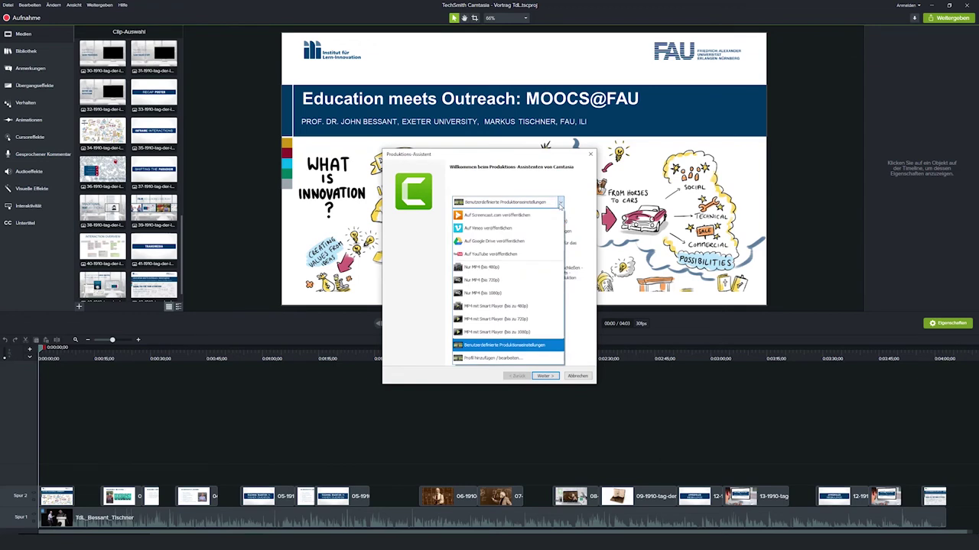